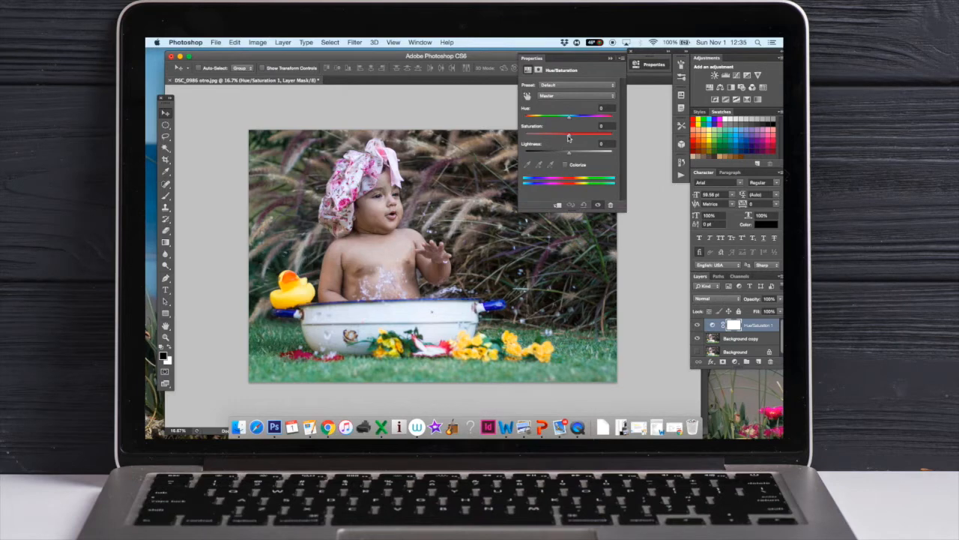
# Step: Desaturate the photo to black and white with the Hue/Saturation adjustment, and hide that adjustment layer
pyautogui.click(612, 59)
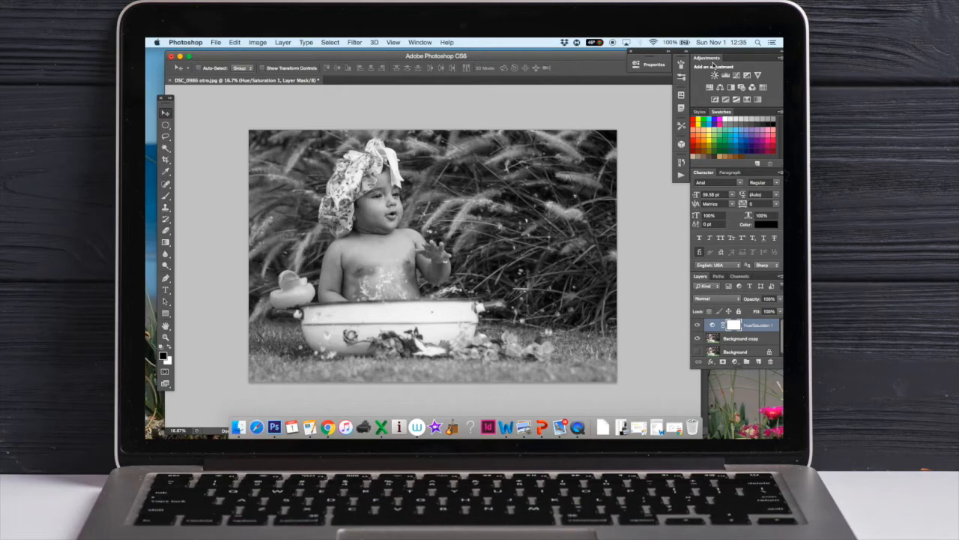
pyautogui.click(697, 325)
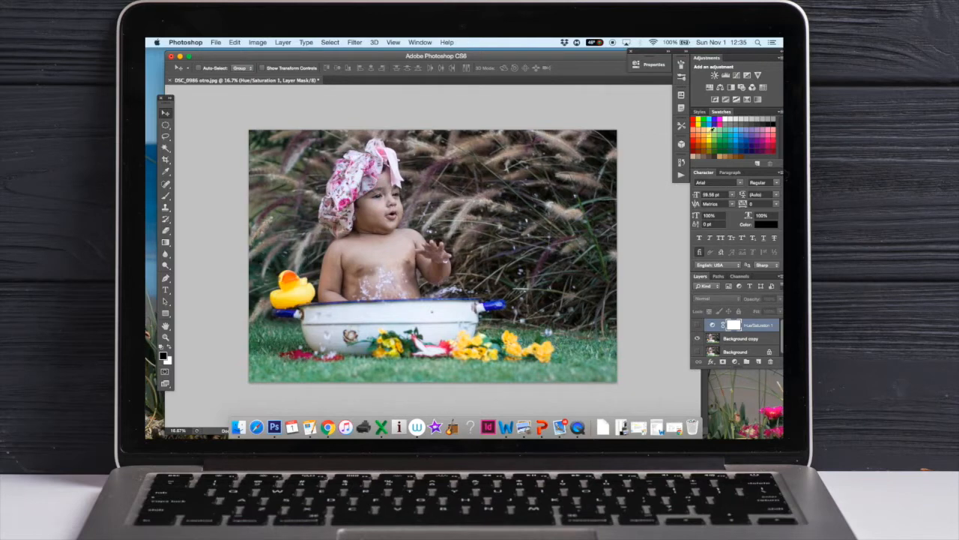
# Step: Add a Black & White adjustment with Reds about -5, Yellows 73, Greens -6, Cyans 18 and Blues 11, and hide its layer
pyautogui.click(732, 88)
pyautogui.moveTo(567, 117); pyautogui.dragTo(572, 136)
pyautogui.click(567, 153)
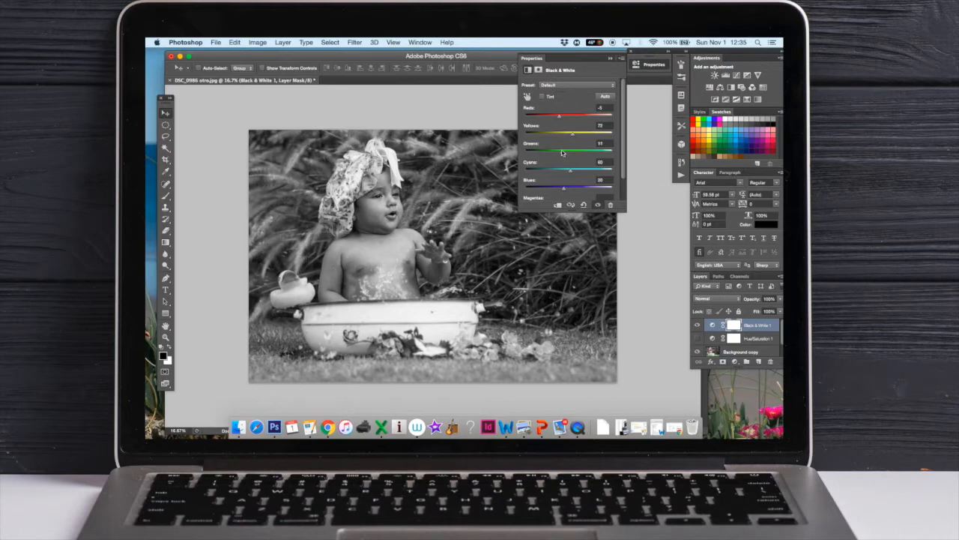
pyautogui.moveTo(561, 153); pyautogui.dragTo(560, 191)
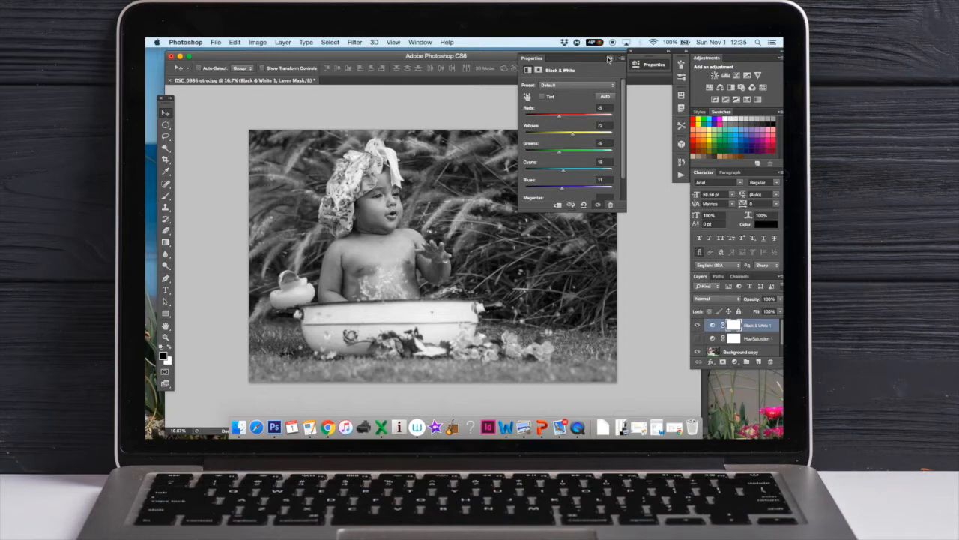
pyautogui.click(609, 59)
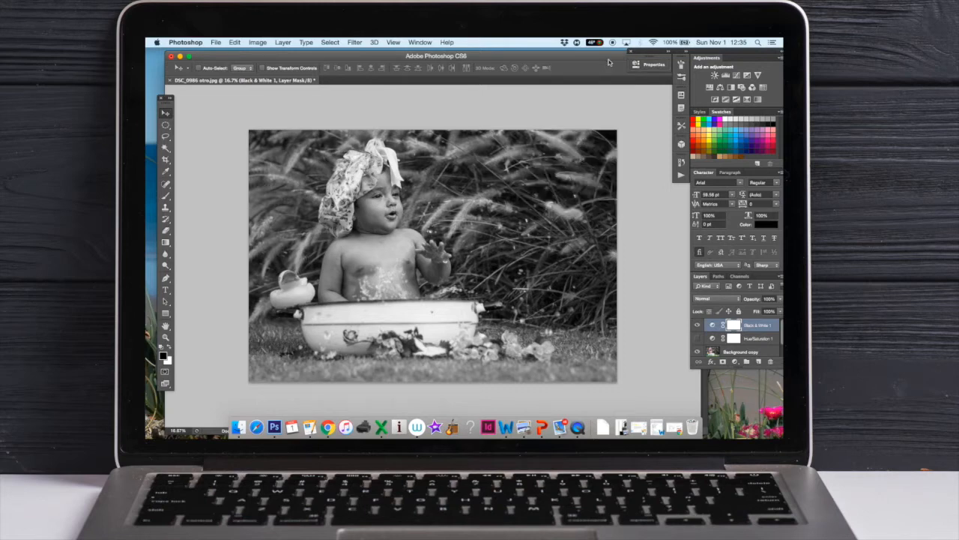
pyautogui.click(698, 325)
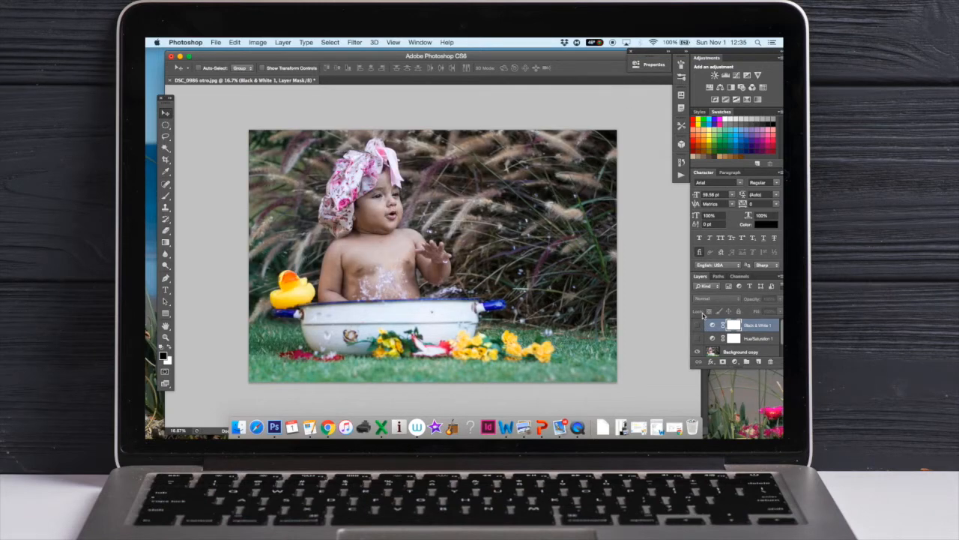
# Step: Add a Channel Mixer adjustment with Monochrome enabled and hide its layer
pyautogui.click(752, 88)
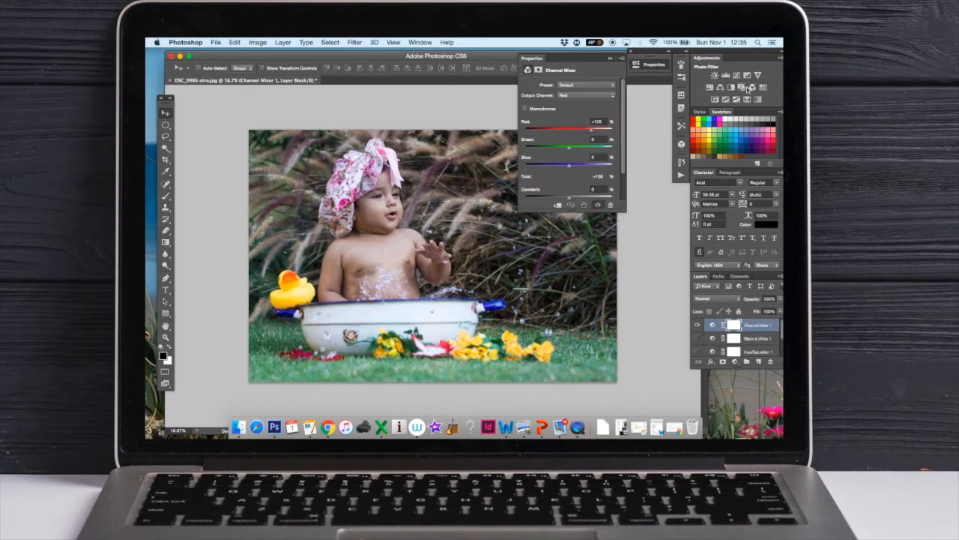
pyautogui.click(525, 110)
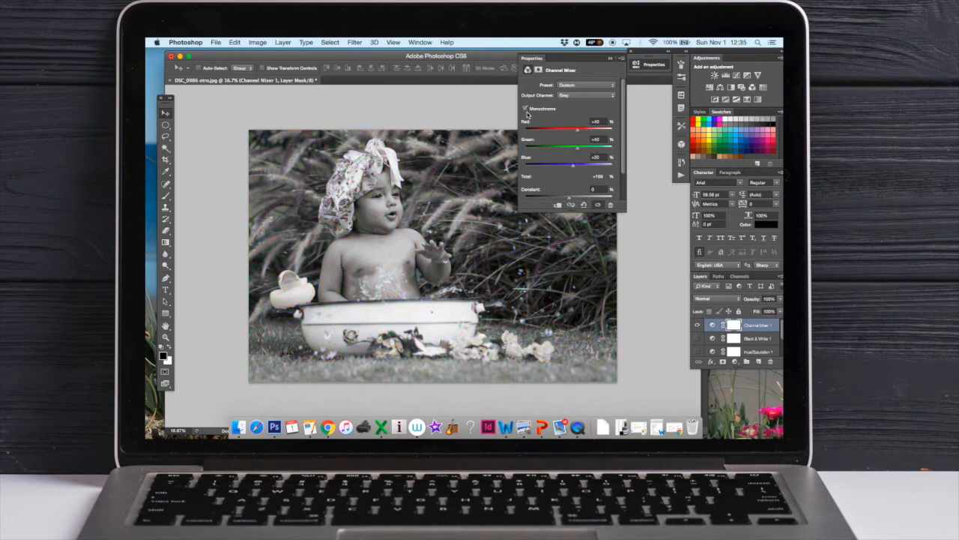
pyautogui.click(609, 59)
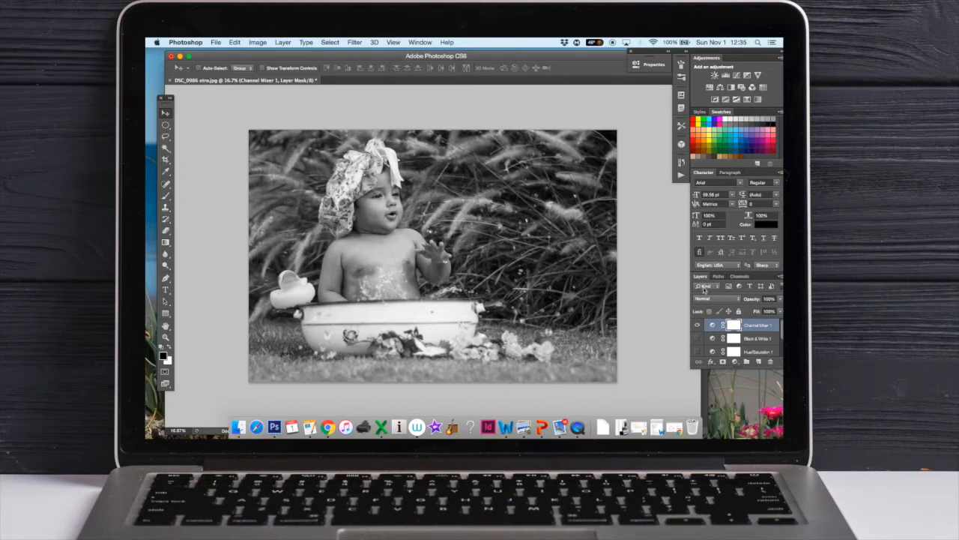
pyautogui.click(698, 325)
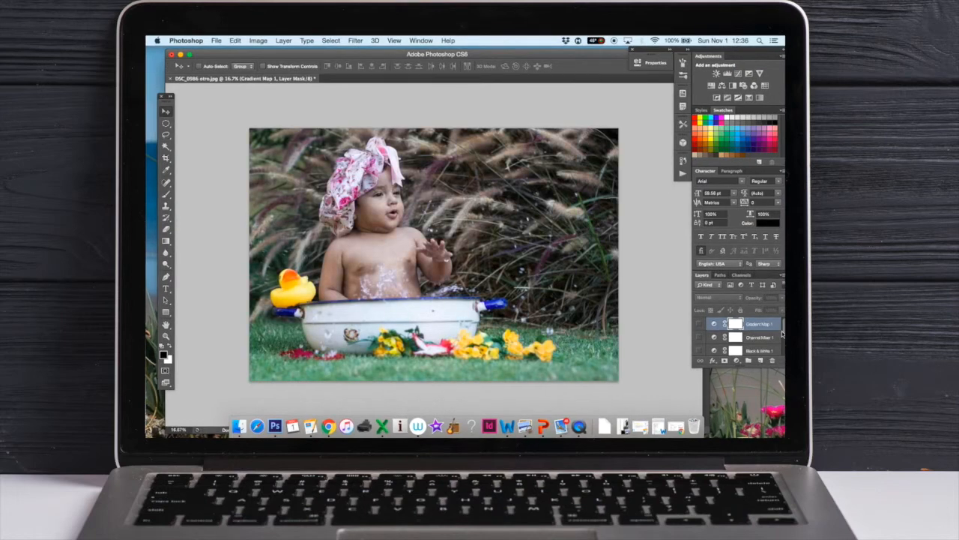
# Step: Compare the Hue/Saturation, Black & White and Channel Mixer conversions by showing and hiding each layer in turn
pyautogui.scroll(-2, 784, 326)
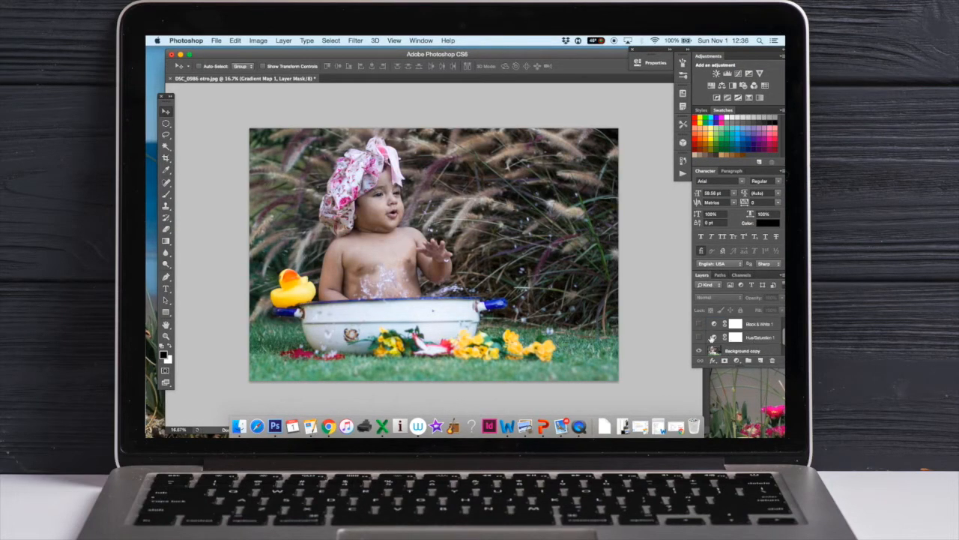
pyautogui.scroll(1, 784, 330)
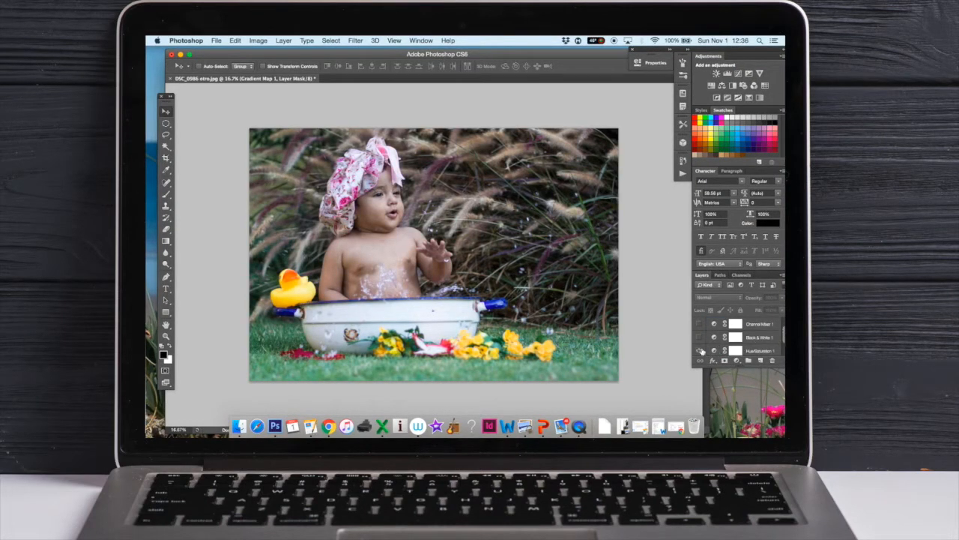
pyautogui.click(699, 350)
pyautogui.click(700, 350)
pyautogui.click(699, 339)
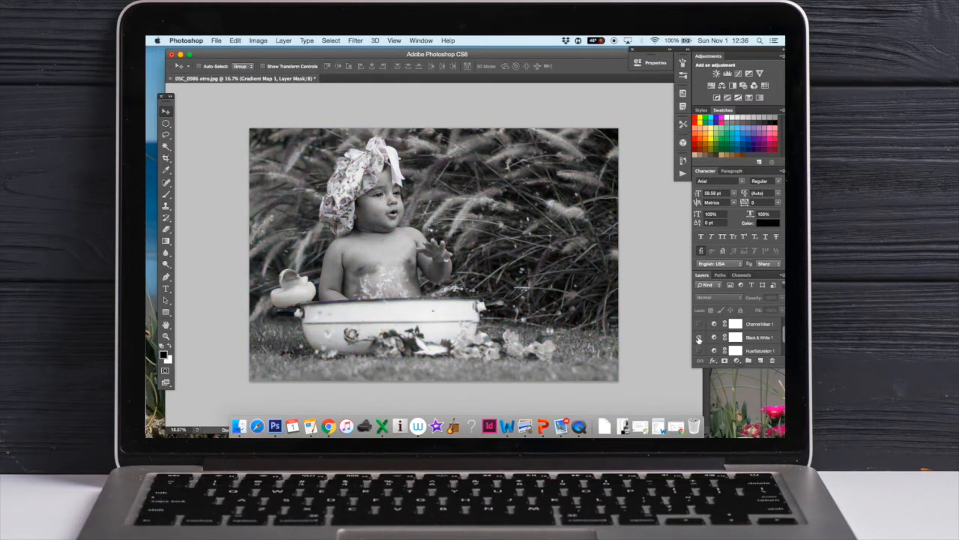
pyautogui.click(699, 339)
pyautogui.click(697, 325)
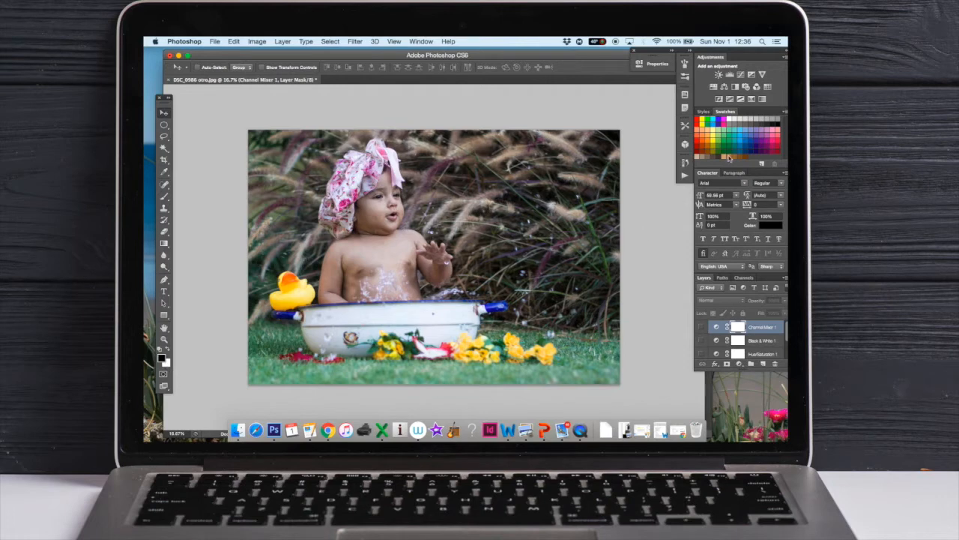
# Step: Add a black-to-white Gradient Map adjustment and compare the photo with and without it
pyautogui.click(762, 100)
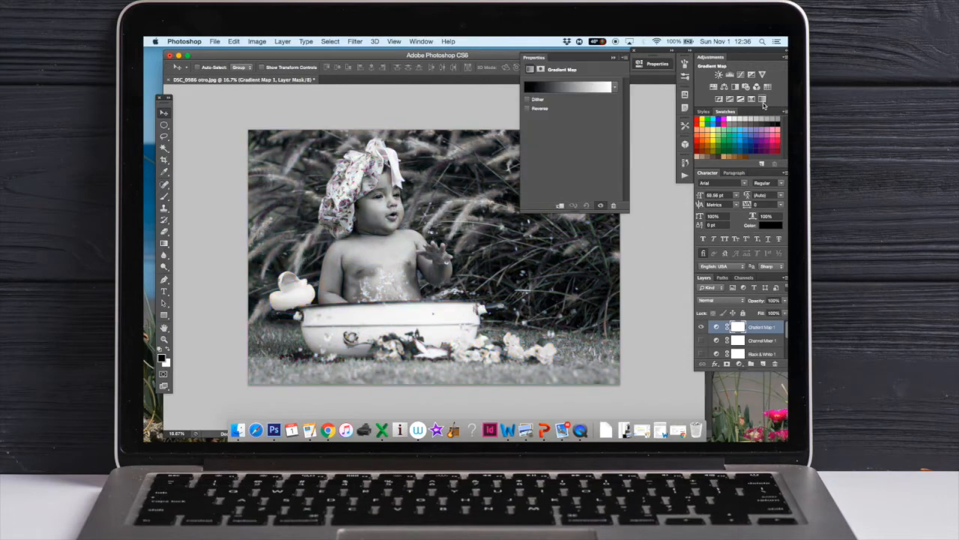
pyautogui.click(614, 58)
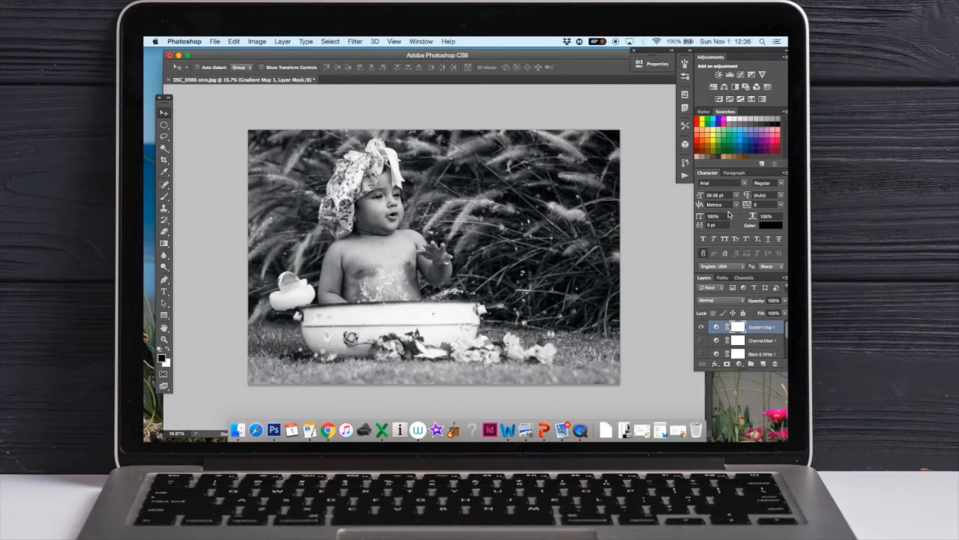
pyautogui.click(716, 327)
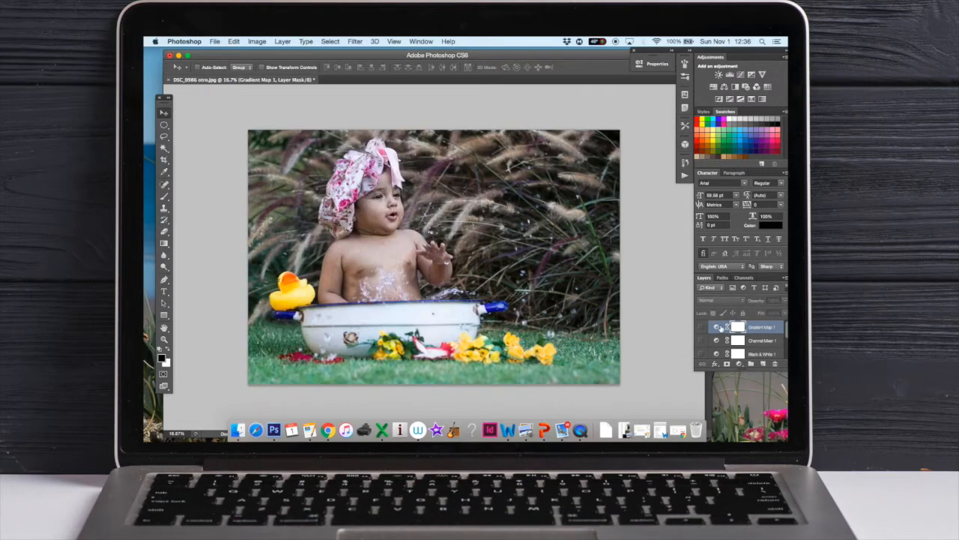
pyautogui.click(717, 327)
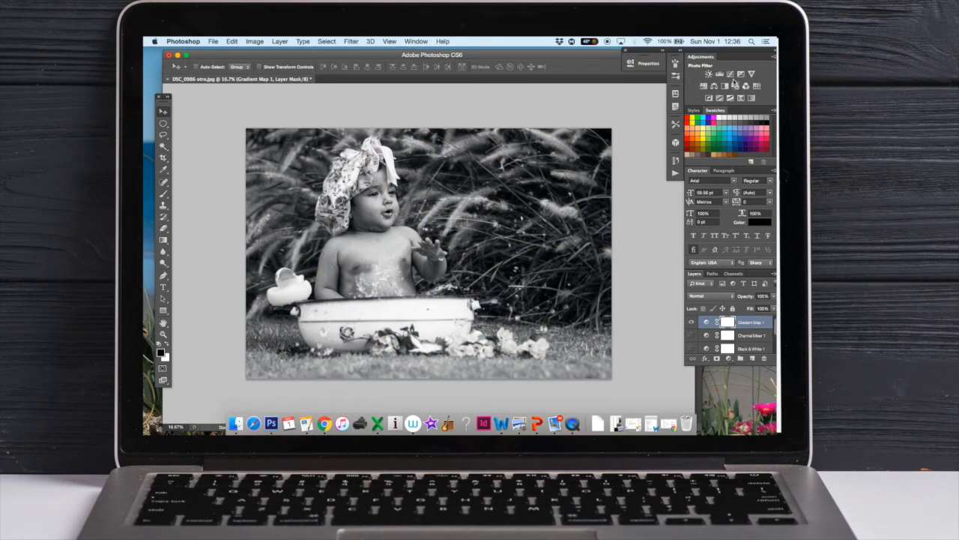
# Step: Add a Curves adjustment that brightens the highlights by moving the white point inward, and compare the photo with and without it
pyautogui.click(730, 75)
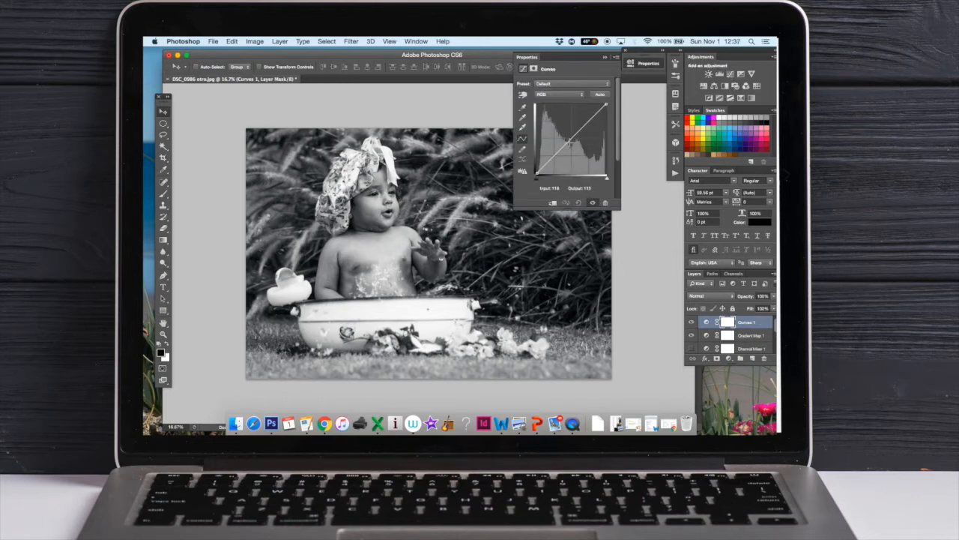
pyautogui.moveTo(606, 103); pyautogui.dragTo(592, 104)
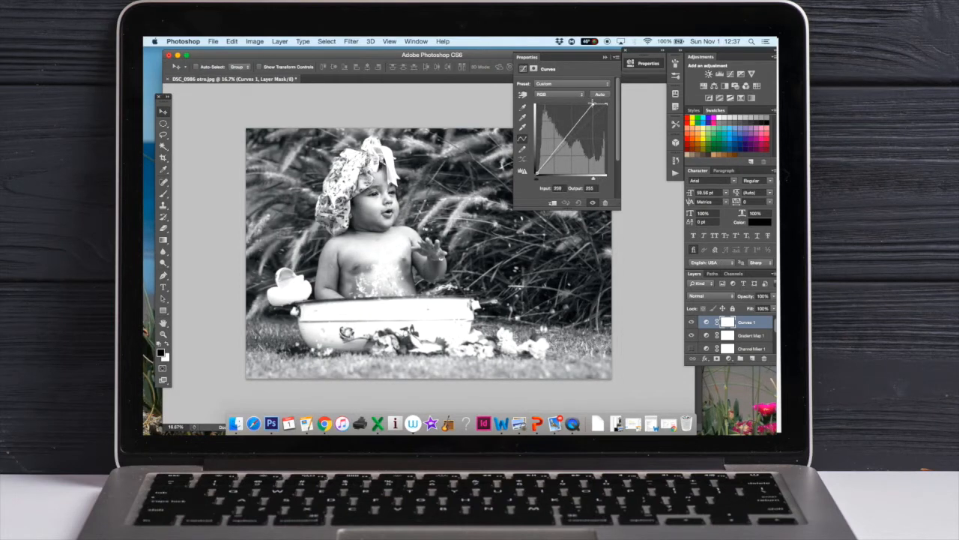
pyautogui.click(605, 56)
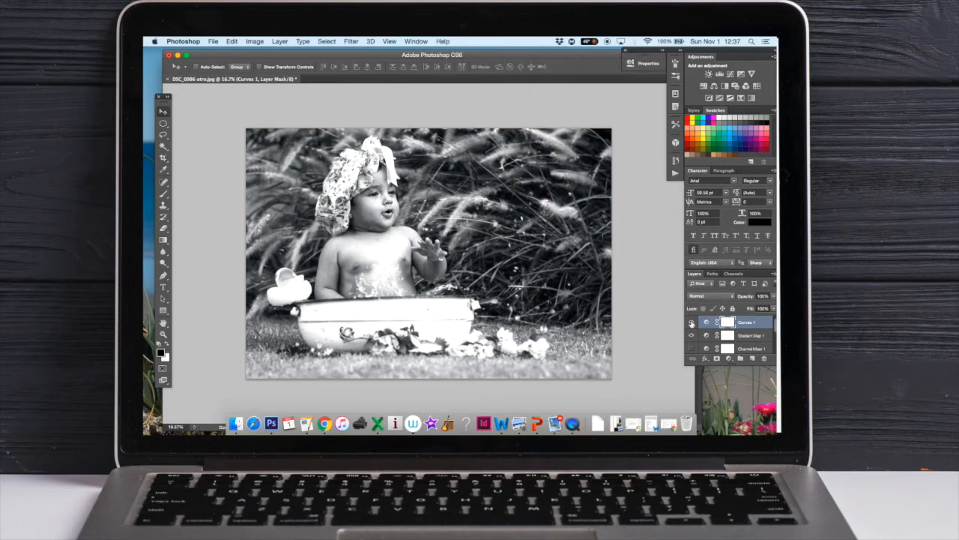
pyautogui.click(692, 323)
pyautogui.click(692, 323)
pyautogui.click(691, 322)
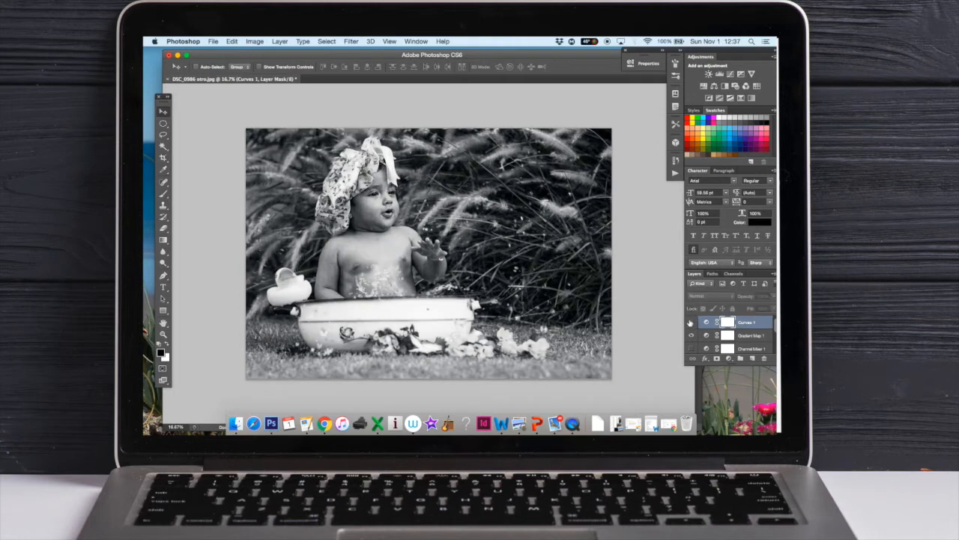
pyautogui.click(691, 322)
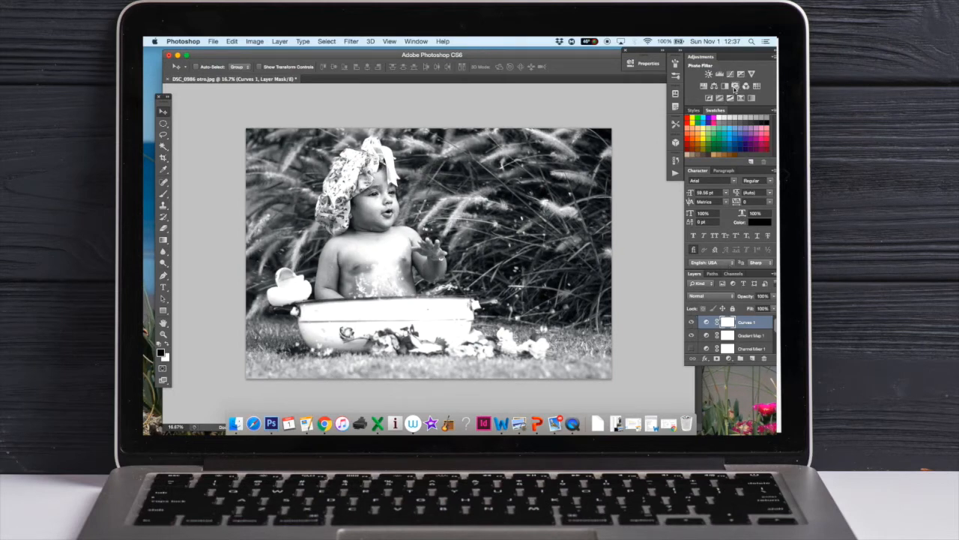
# Step: Add a second Curves adjustment darkening the midtones from input 148 to output 119, and invert its mask to black
pyautogui.click(730, 74)
pyautogui.moveTo(575, 138); pyautogui.dragTo(578, 141)
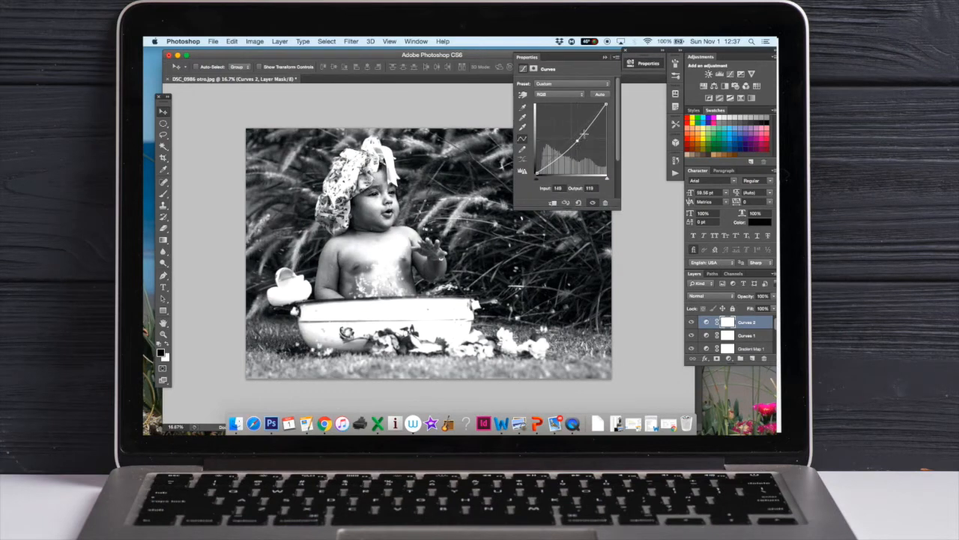
pyautogui.press('super+i')
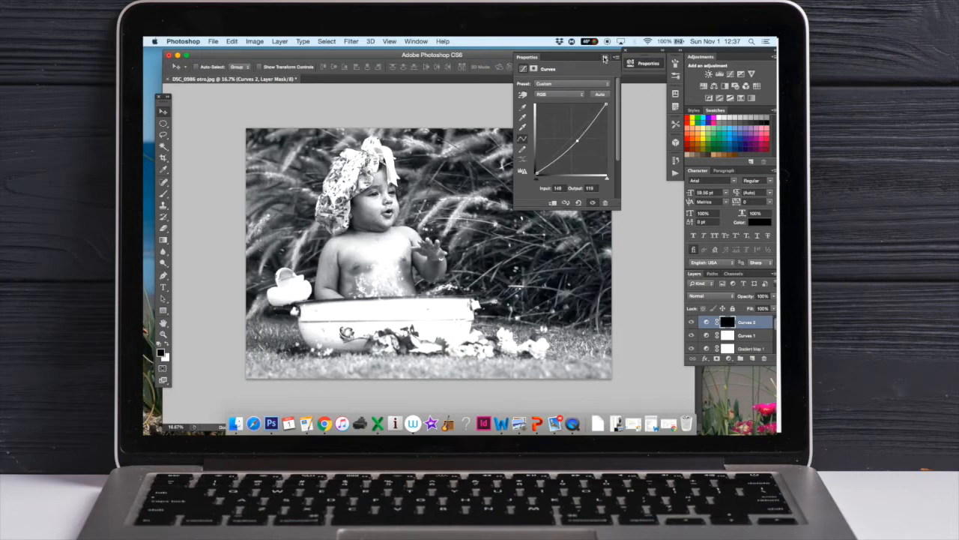
pyautogui.click(604, 57)
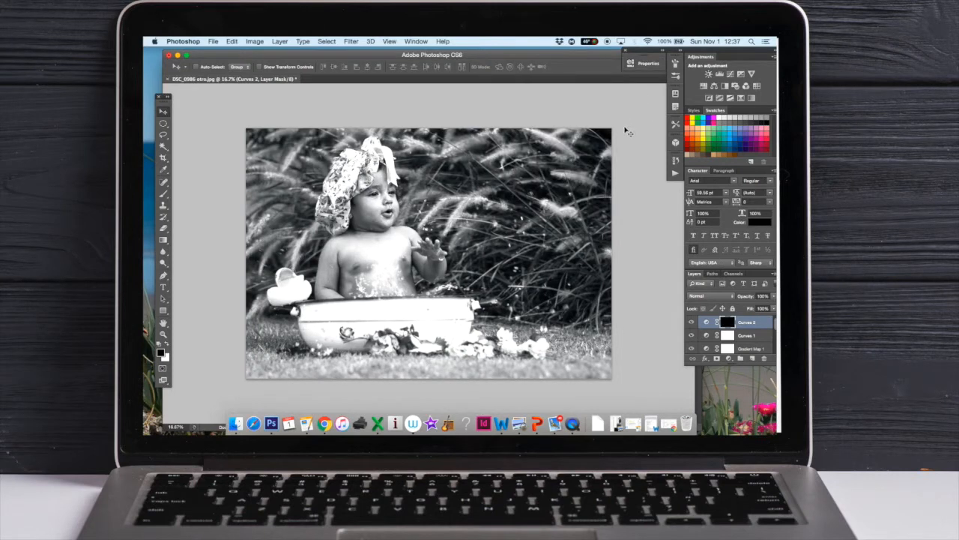
# Step: Reveal the second Curves darkening gradually by drawing several overlapping horizontal gradients on its layer mask with the Gradient tool
pyautogui.click(164, 241)
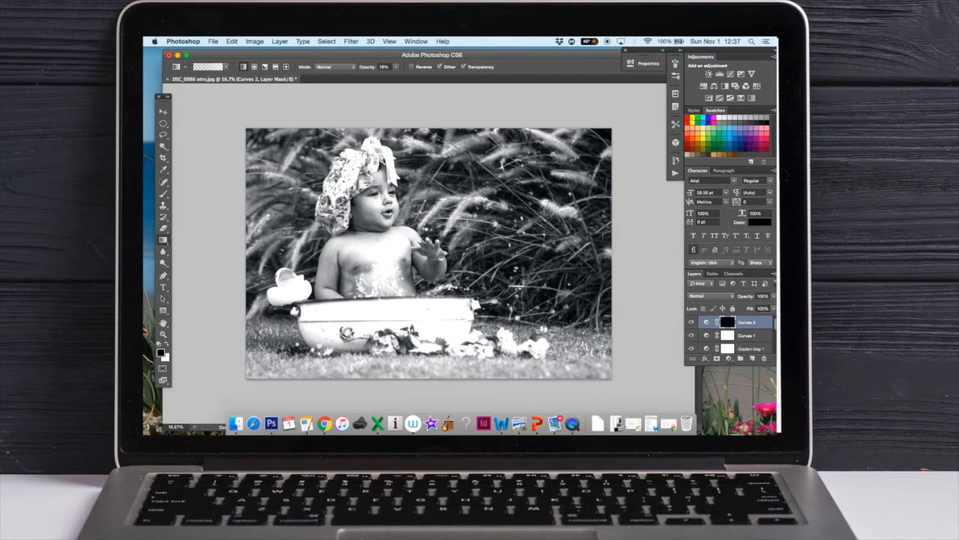
pyautogui.moveTo(634, 234); pyautogui.dragTo(428, 229)
pyautogui.moveTo(642, 219); pyautogui.dragTo(460, 211)
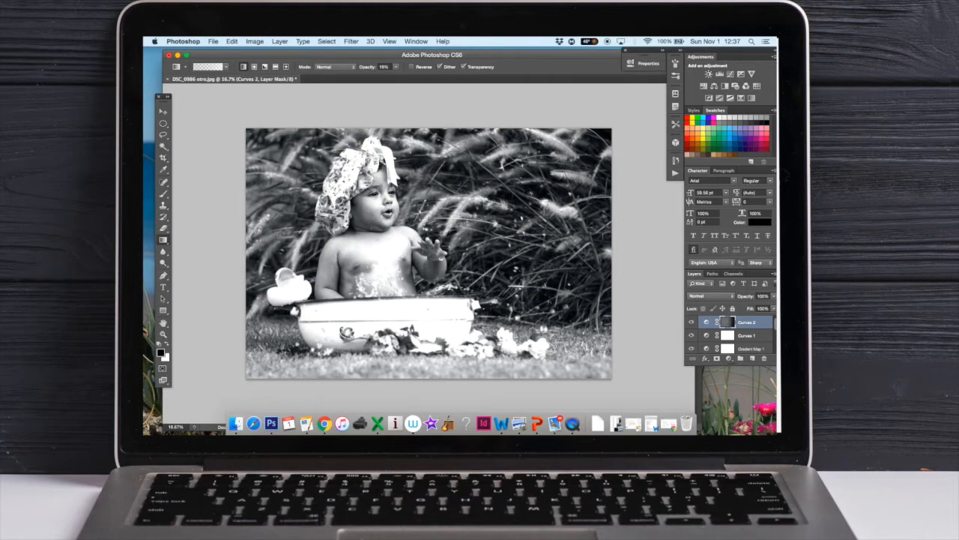
pyautogui.moveTo(595, 199); pyautogui.dragTo(411, 197)
pyautogui.moveTo(577, 201); pyautogui.dragTo(485, 200)
pyautogui.moveTo(567, 220); pyautogui.dragTo(481, 228)
pyautogui.moveTo(539, 226); pyautogui.dragTo(478, 224)
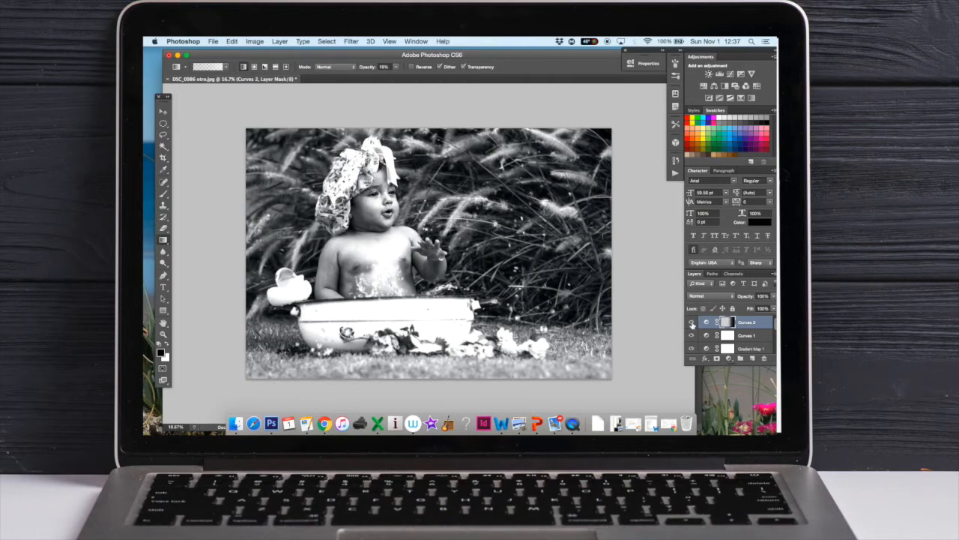
# Step: Compare the photo with and without the two Curves adjustments, leaving both layers shown
pyautogui.click(691, 322)
pyautogui.click(691, 322)
pyautogui.click(692, 323)
pyautogui.click(692, 336)
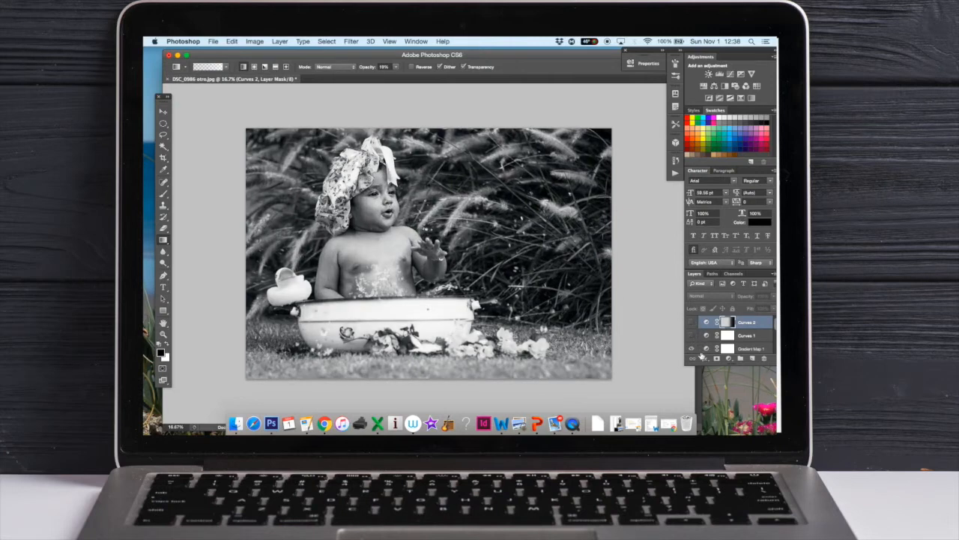
pyautogui.click(692, 336)
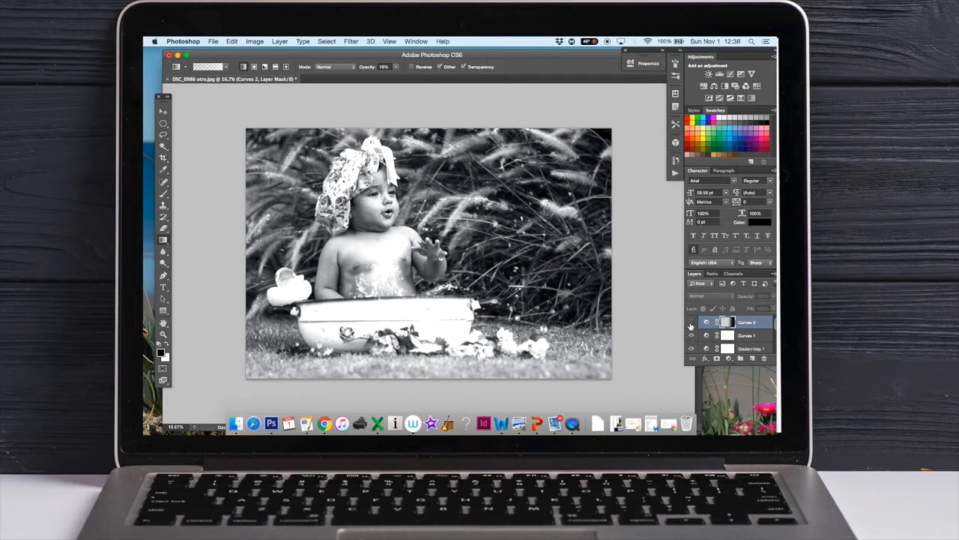
pyautogui.click(692, 322)
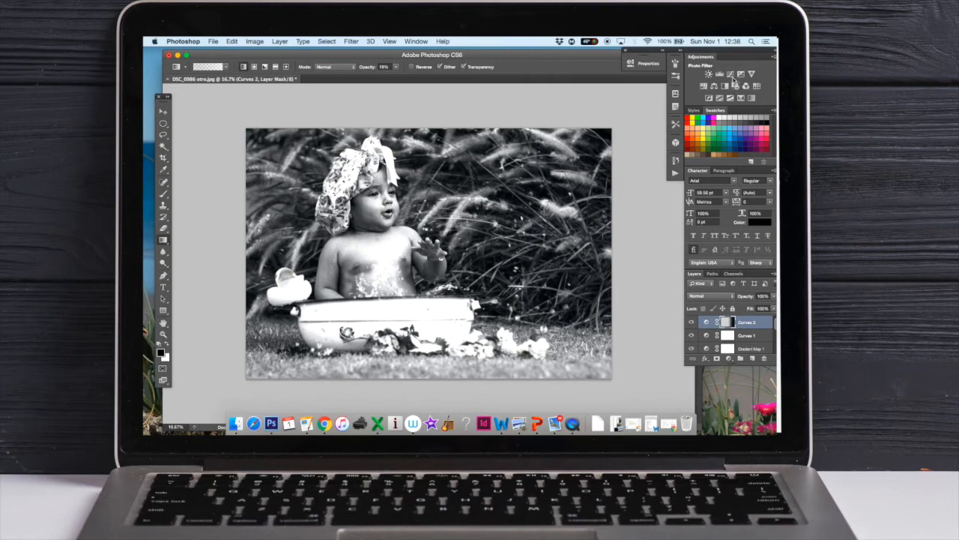
# Step: Add a third Curves adjustment darkening the midtones from input 149 to output 115, and invert its mask to black
pyautogui.click(732, 75)
pyautogui.click(732, 76)
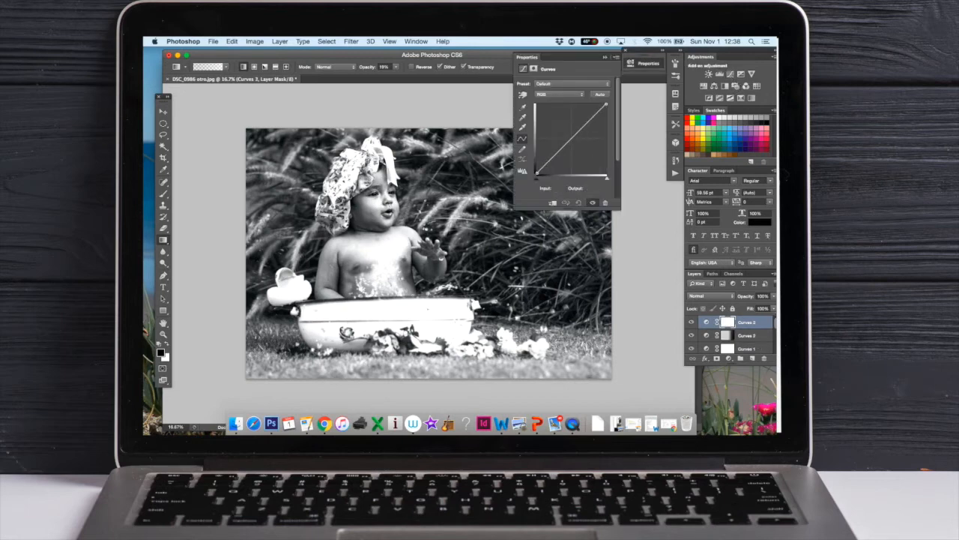
pyautogui.moveTo(574, 139); pyautogui.dragTo(573, 141)
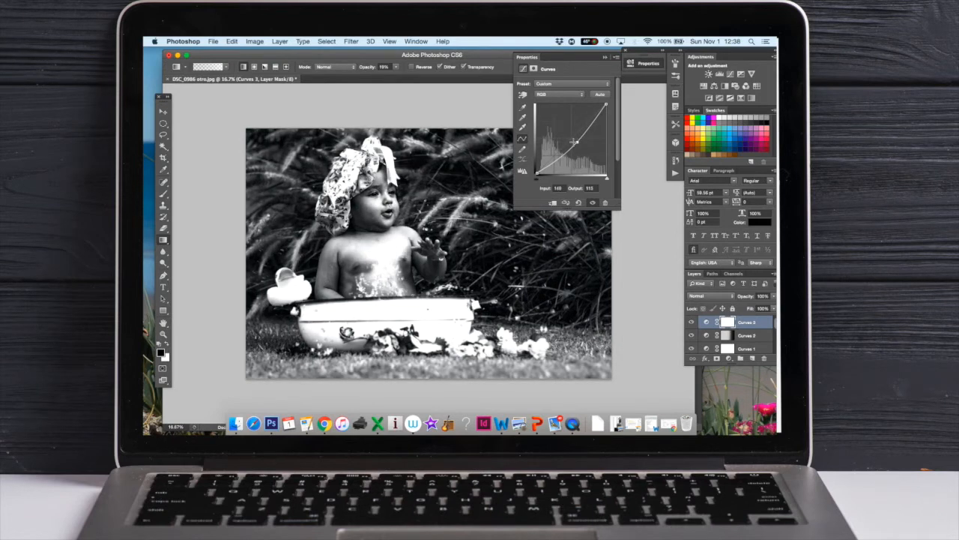
pyautogui.press('super+i')
pyautogui.click(606, 59)
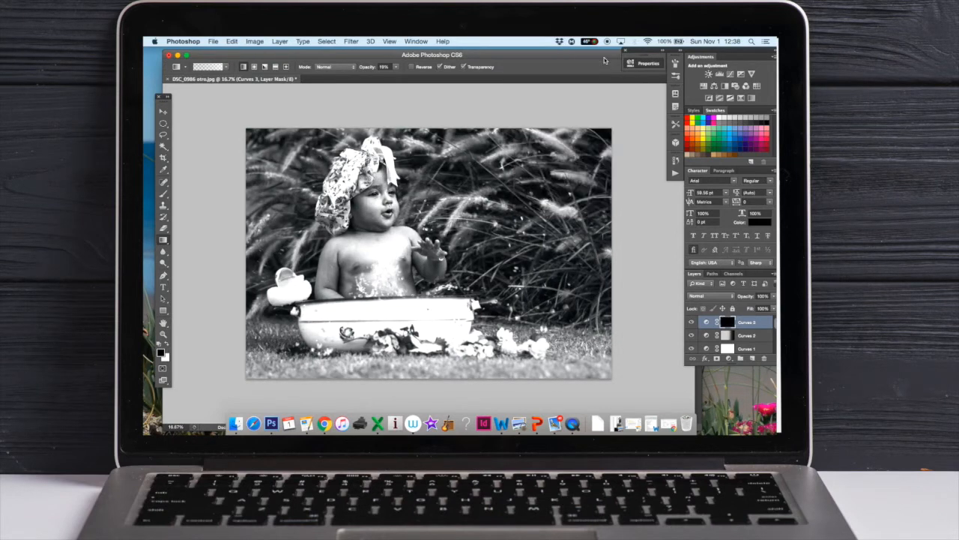
# Step: Paint white on the third Curves mask with a very large Brush at 0% hardness to reveal the darkening in the photo's upper-right background
pyautogui.click(163, 229)
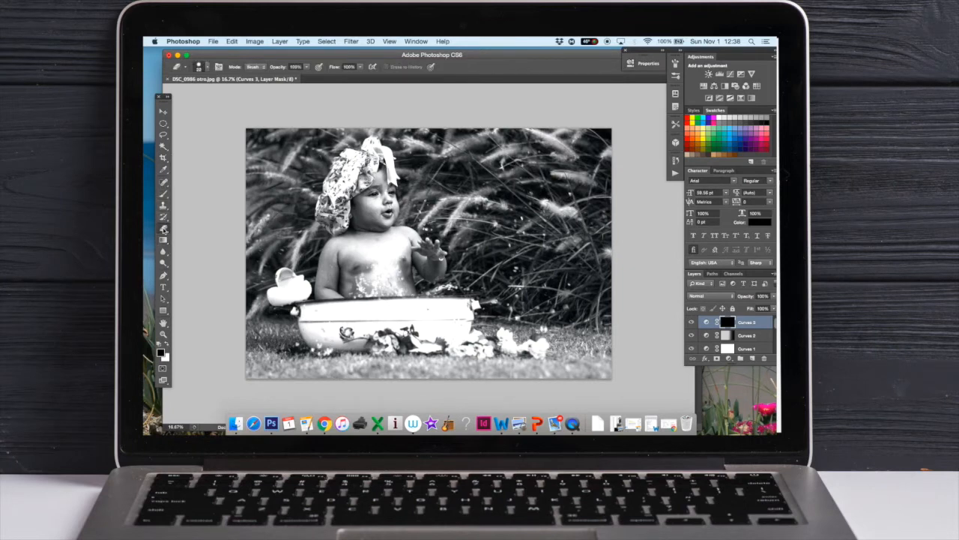
pyautogui.click(164, 194)
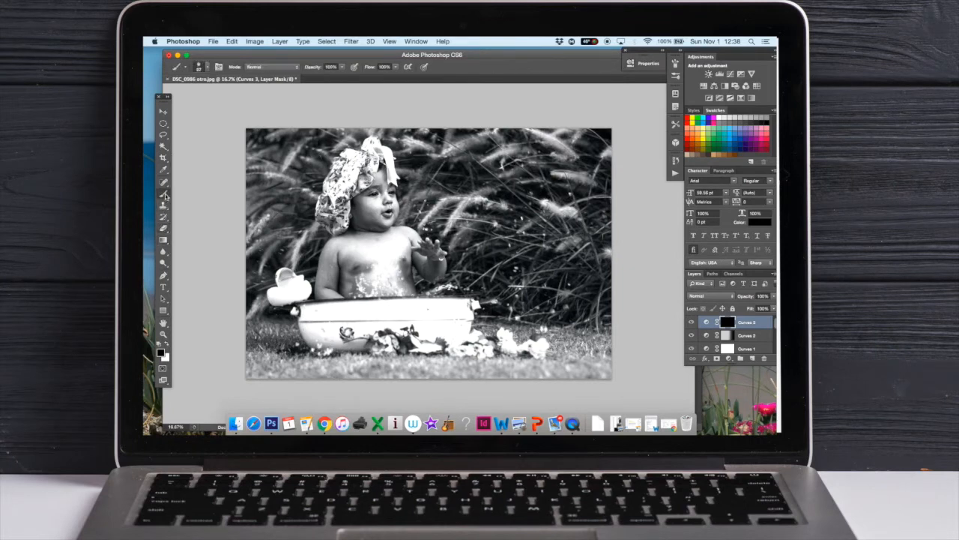
pyautogui.click(213, 66)
pyautogui.click(252, 94)
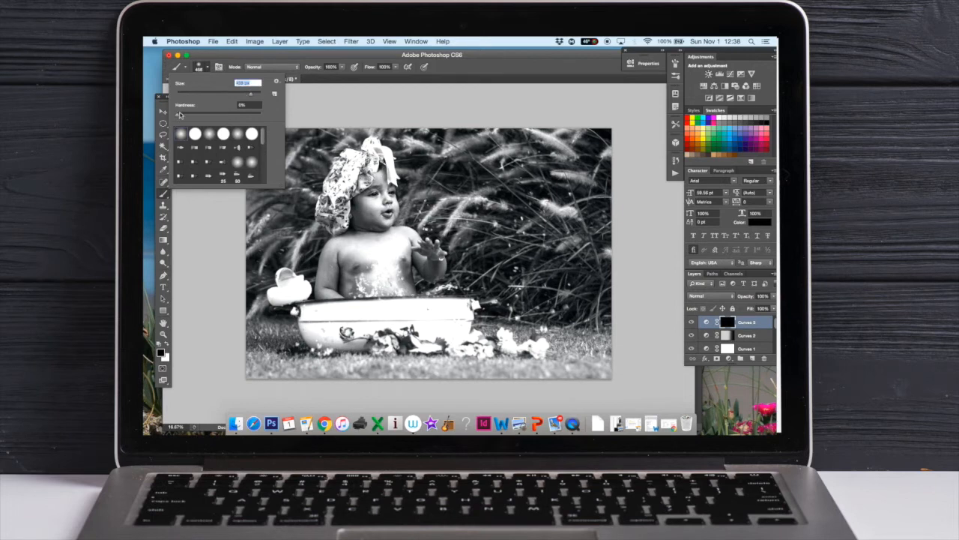
pyautogui.click(259, 95)
pyautogui.click(164, 111)
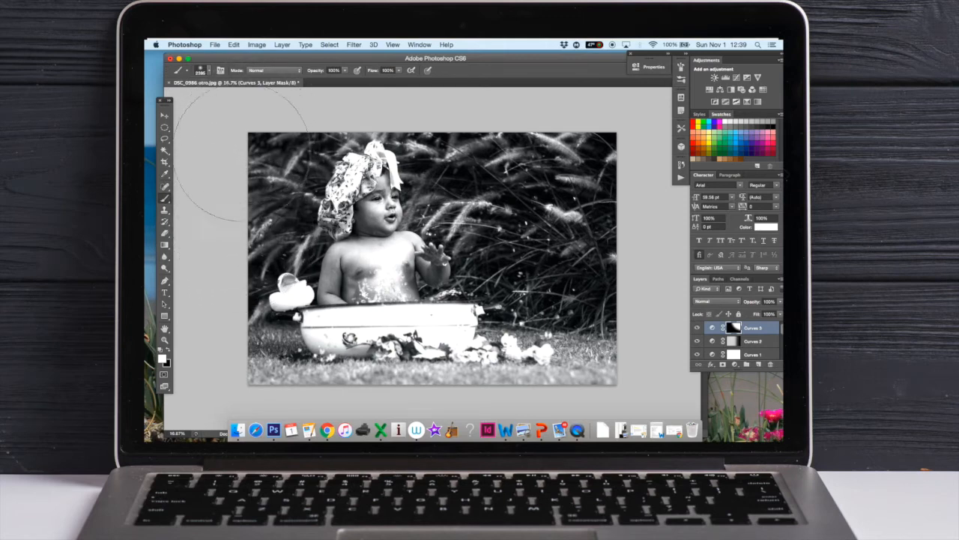
pyautogui.press('v')
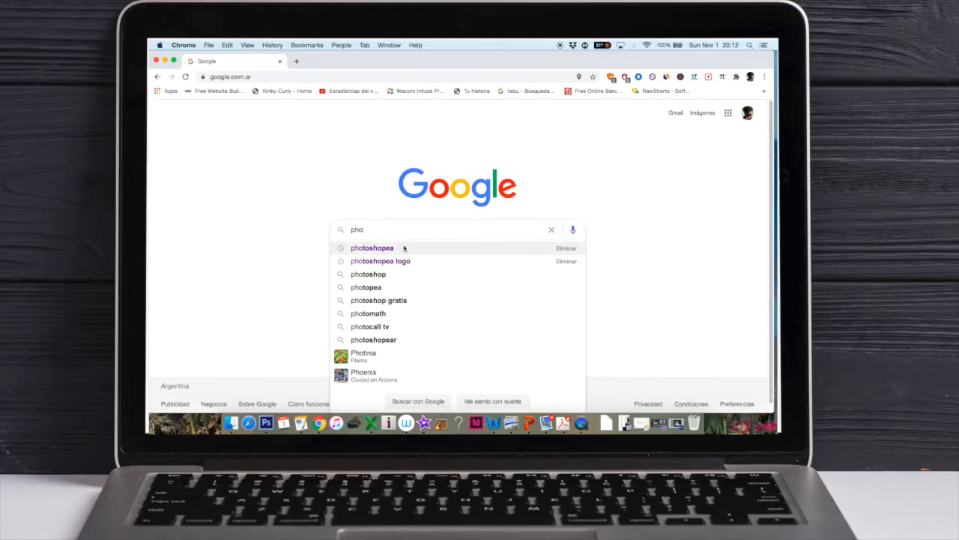
# Step: Switch to Chrome, search Google for "photoshopea" and open the Photopea online photo editor
pyautogui.click(401, 248)
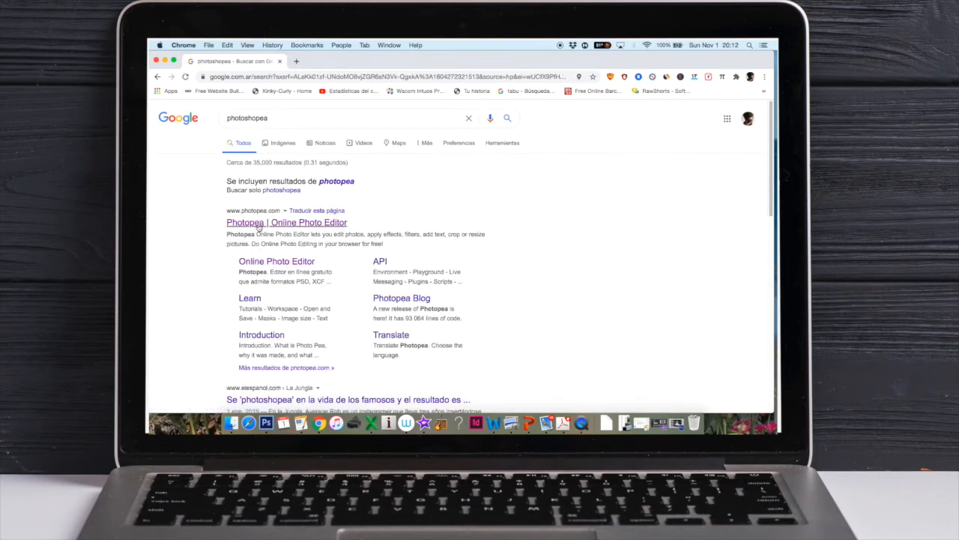
pyautogui.click(257, 225)
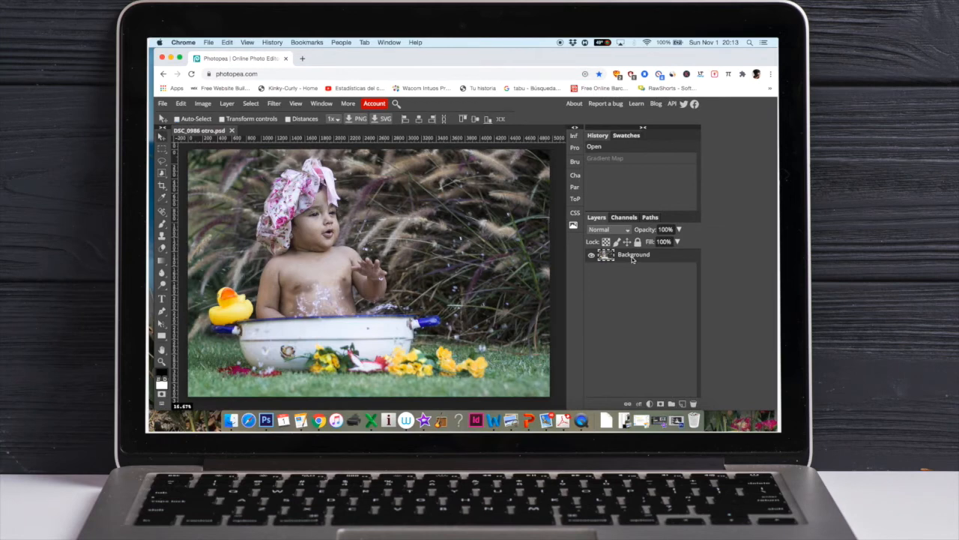
# Step: Duplicate the Background layer and desaturate the copy with a Hue/Saturation adjustment at saturation -100
pyautogui.press('super')
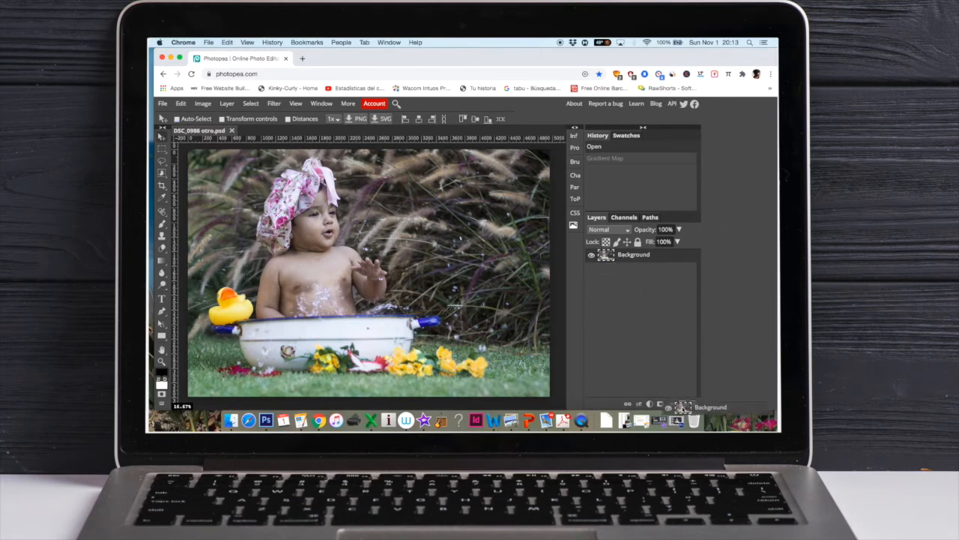
pyautogui.moveTo(679, 395); pyautogui.dragTo(682, 401)
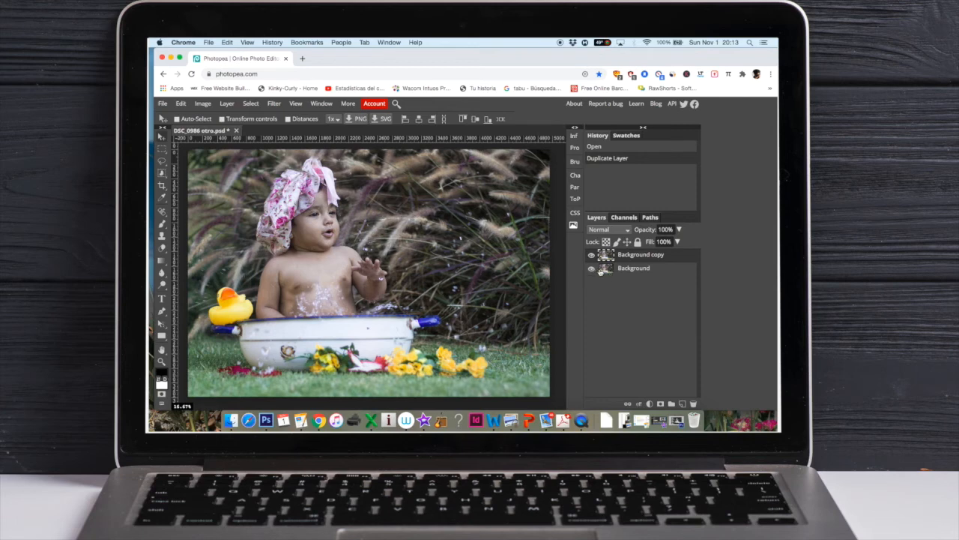
pyautogui.click(202, 103)
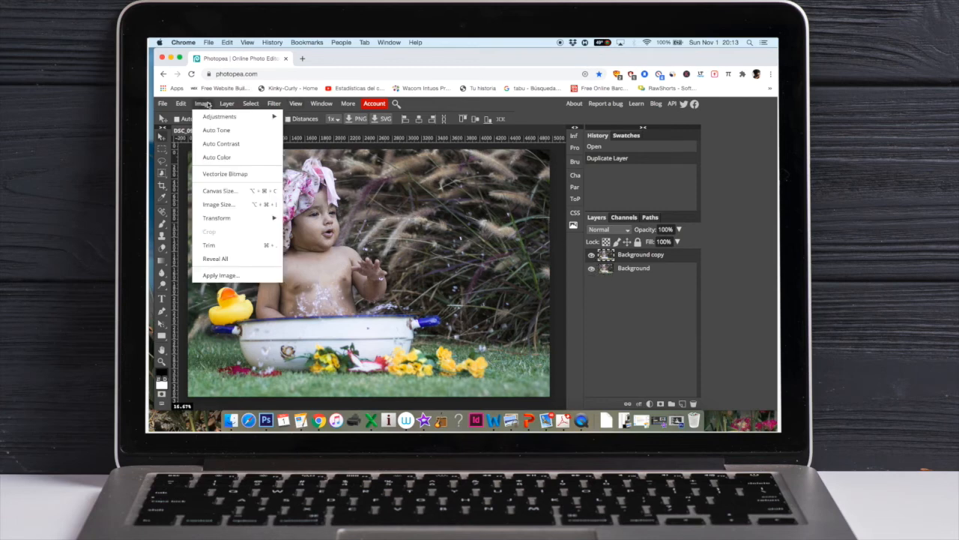
pyautogui.moveTo(222, 120)
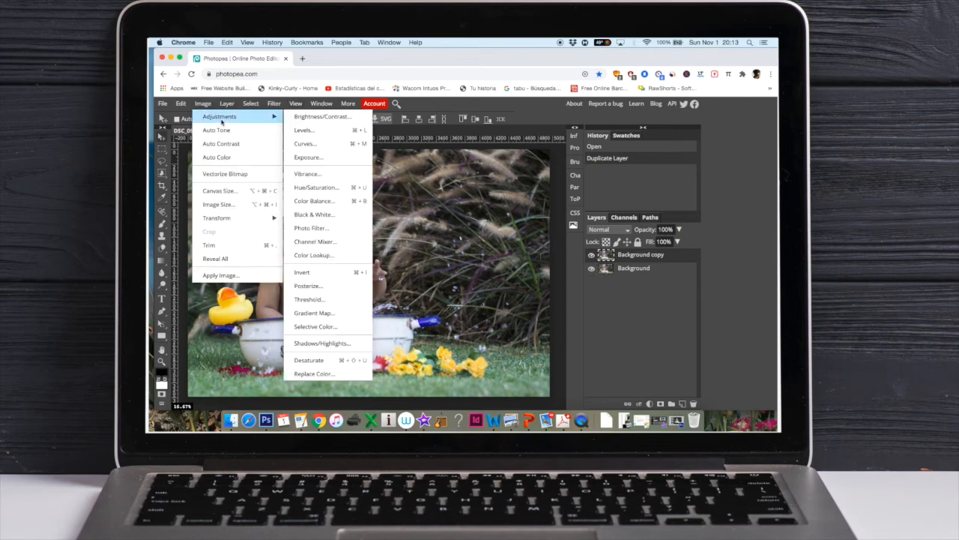
pyautogui.click(305, 188)
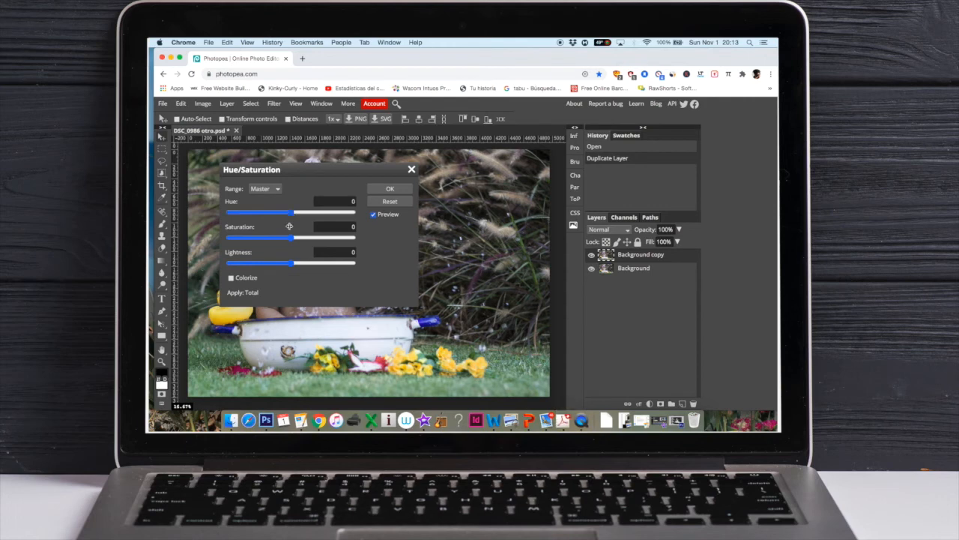
pyautogui.moveTo(292, 241); pyautogui.dragTo(229, 238)
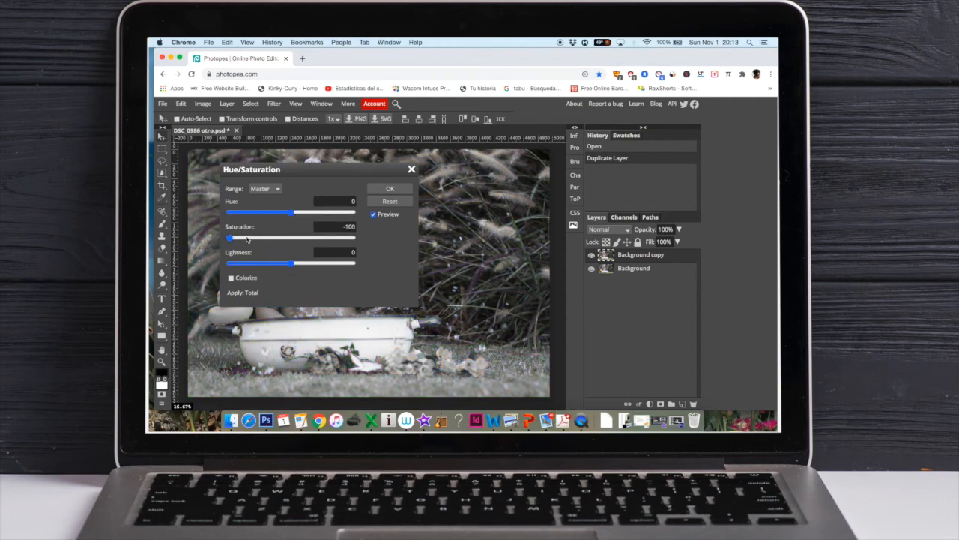
pyautogui.click(391, 189)
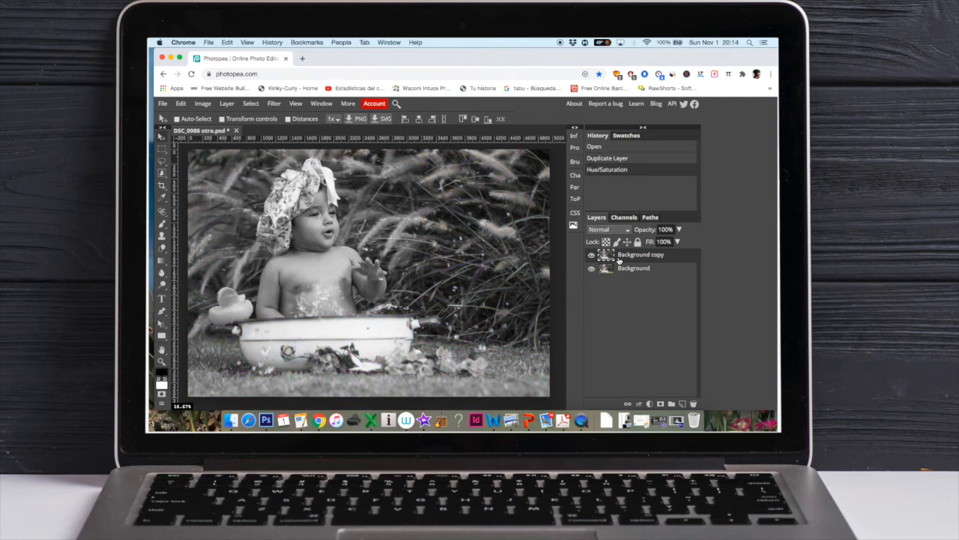
# Step: Hide the desaturated Background copy and move the colour Background layer above it in the layer order
pyautogui.click(591, 255)
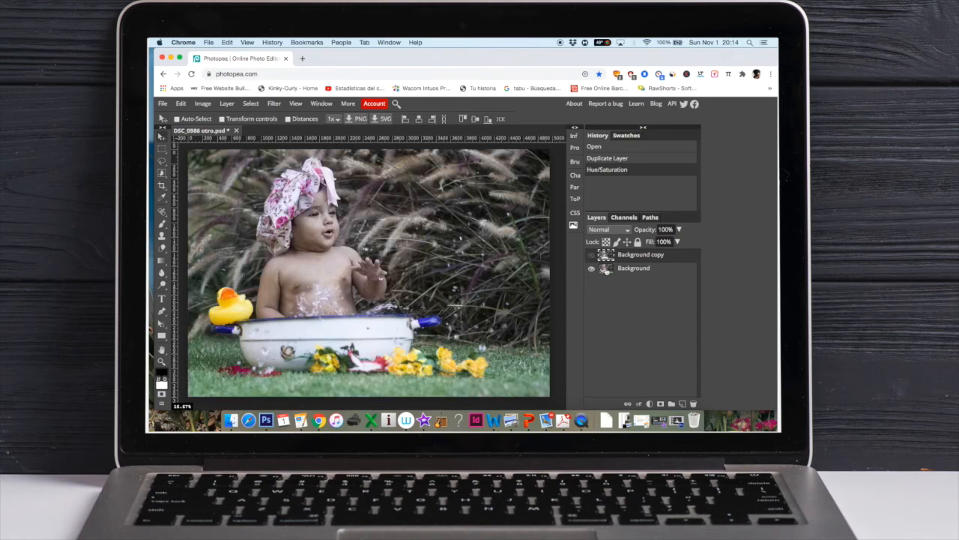
pyautogui.click(606, 271)
pyautogui.moveTo(607, 269); pyautogui.dragTo(613, 257)
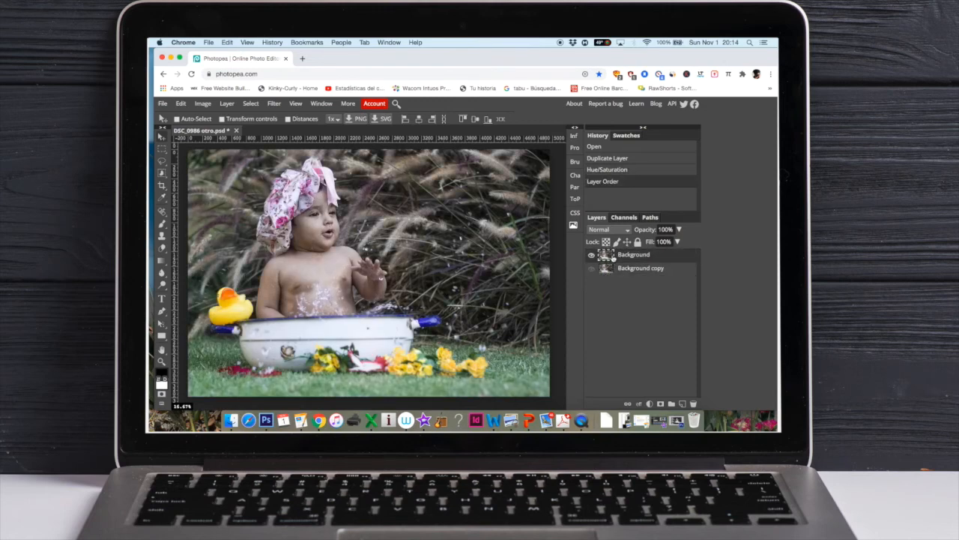
# Step: Apply a black-and-white Gradient Map to the Background layer and compare it with the Hue/Saturation copy by toggling its visibility
pyautogui.click(202, 103)
pyautogui.moveTo(223, 120)
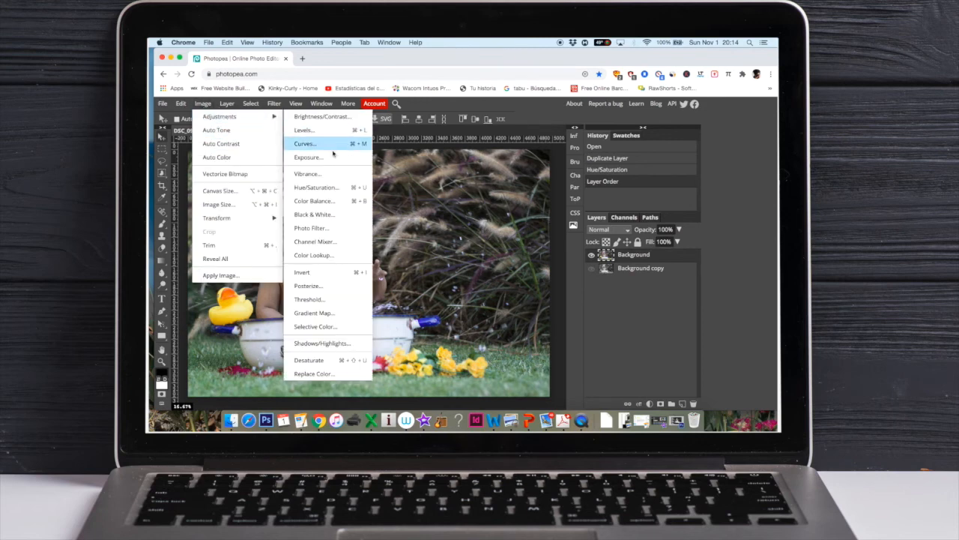
pyautogui.click(312, 313)
pyautogui.click(385, 187)
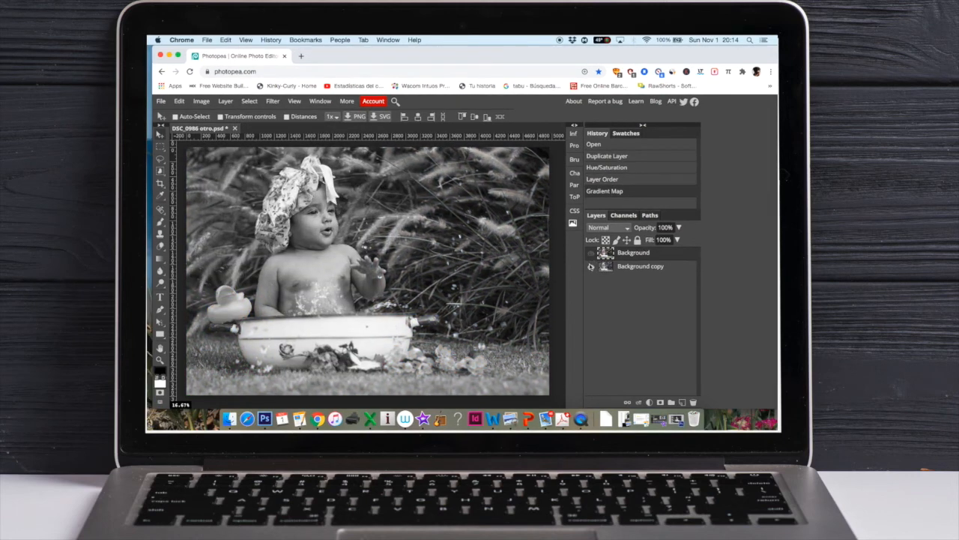
pyautogui.click(592, 254)
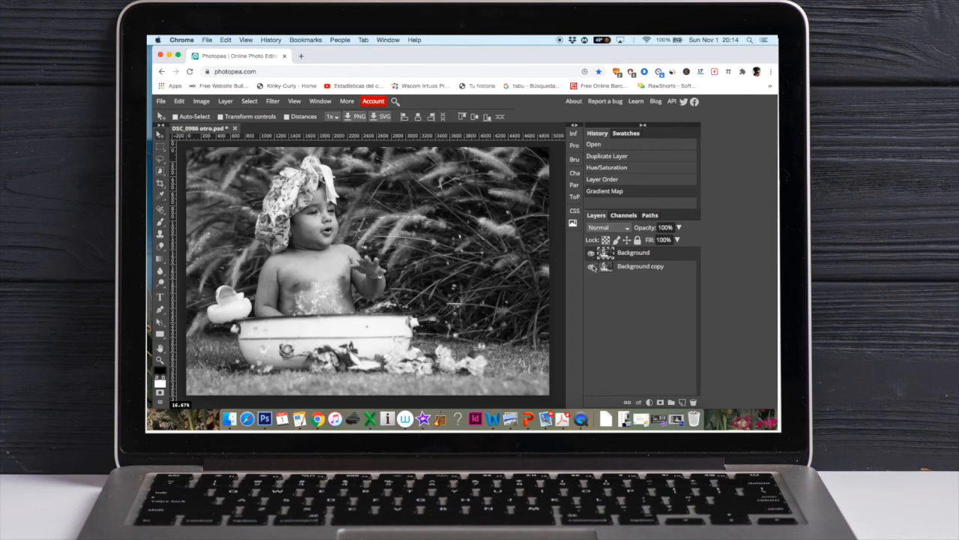